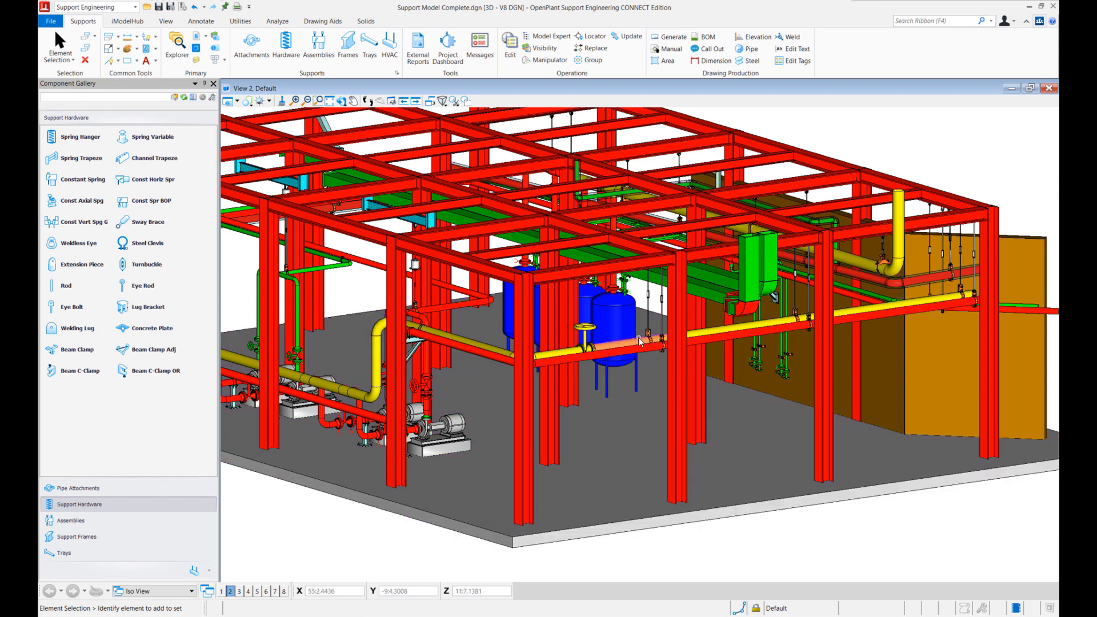
Zoom and pan along the yellow pipe run toward the tanks to check its supports.
scroll(640, 341, up, 2)
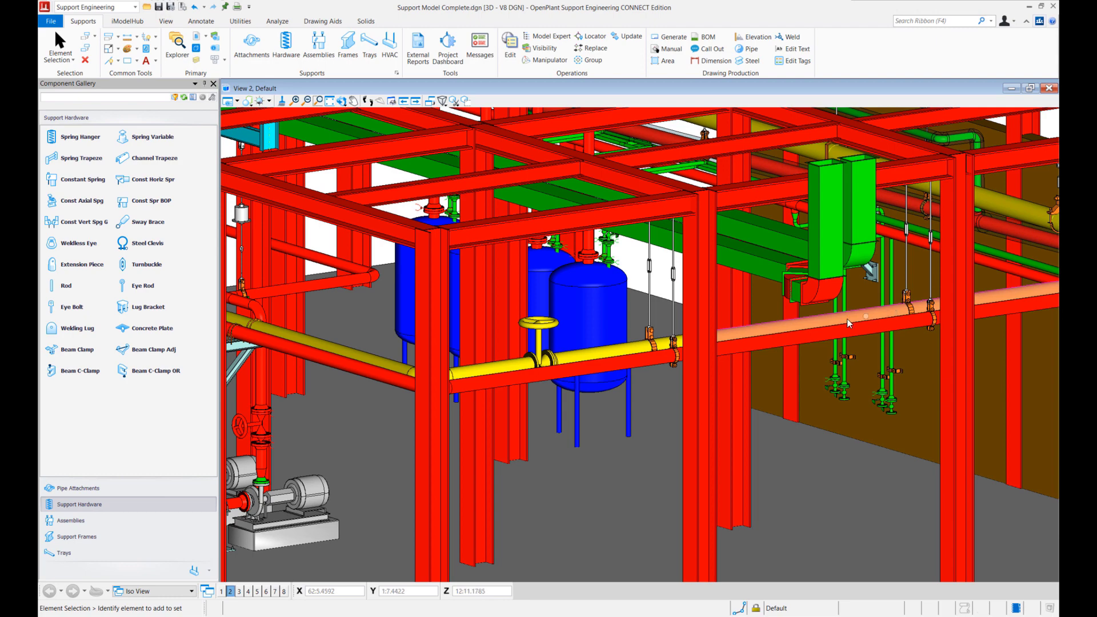
middle_drag(793, 324, 573, 354)
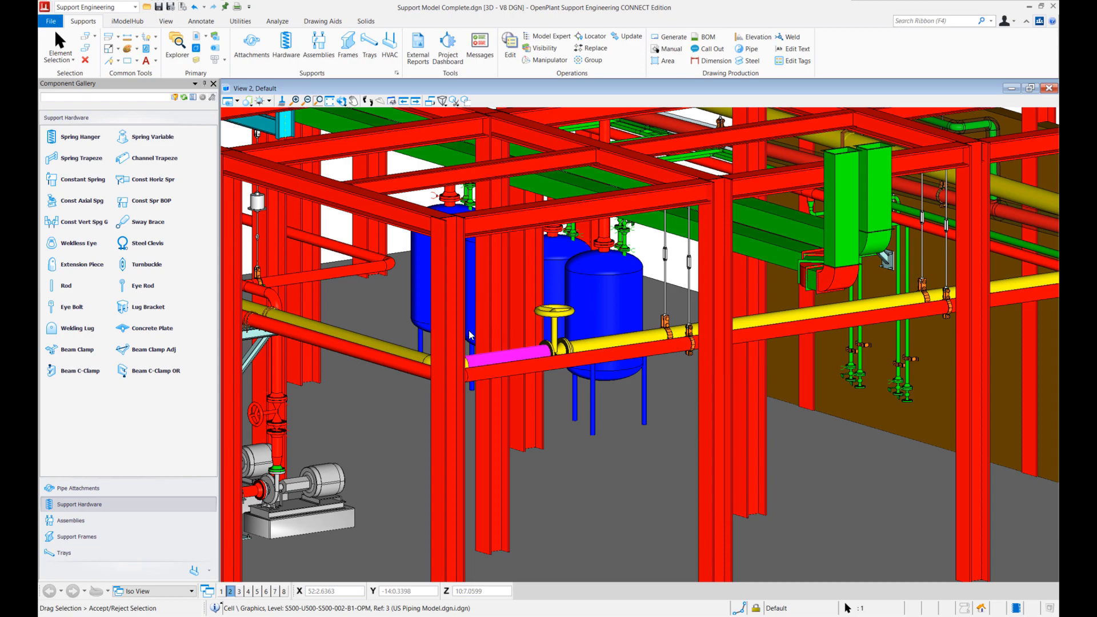
scroll(423, 330, down, 3)
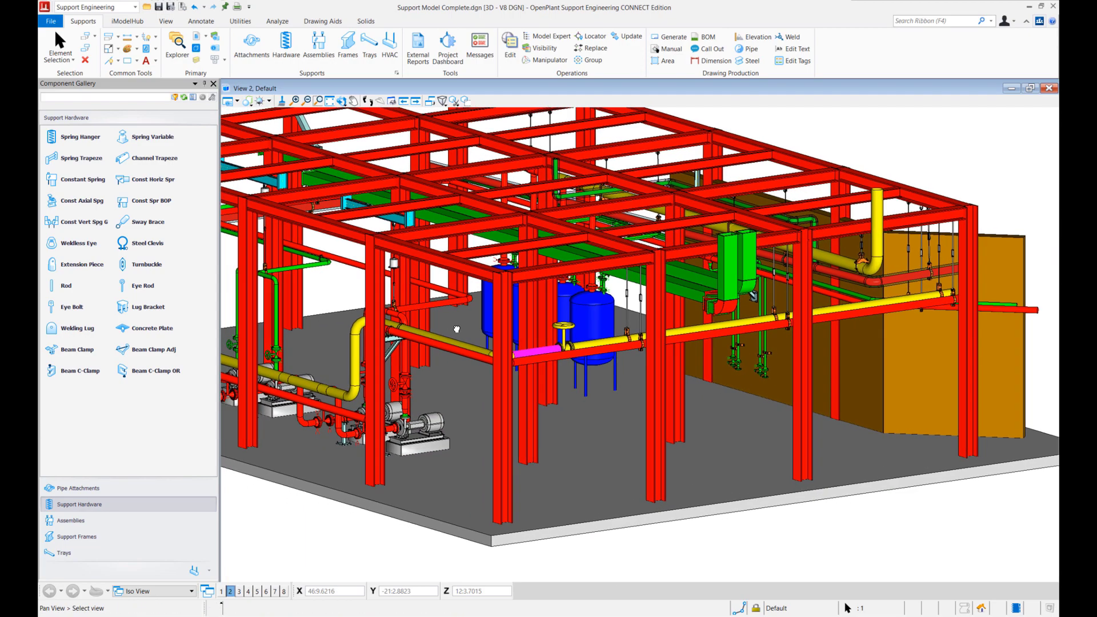
scroll(350, 355, up, 2)
scroll(350, 354, up, 2)
middle_drag(337, 343, 498, 400)
scroll(498, 400, down, 2)
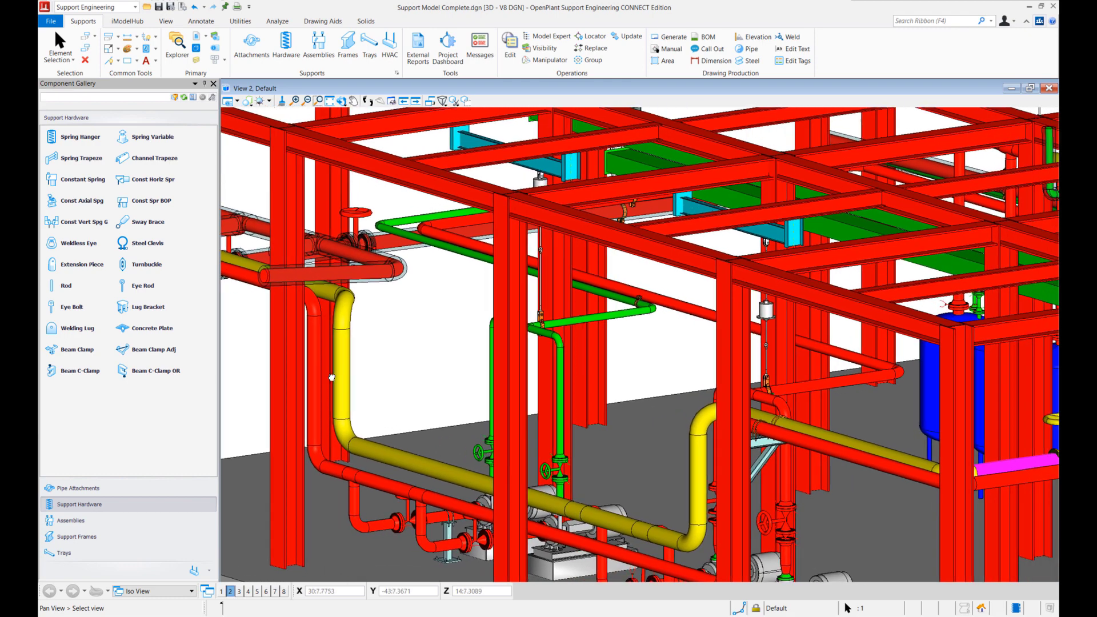
scroll(509, 358, down, 2)
middle_drag(587, 357, 496, 363)
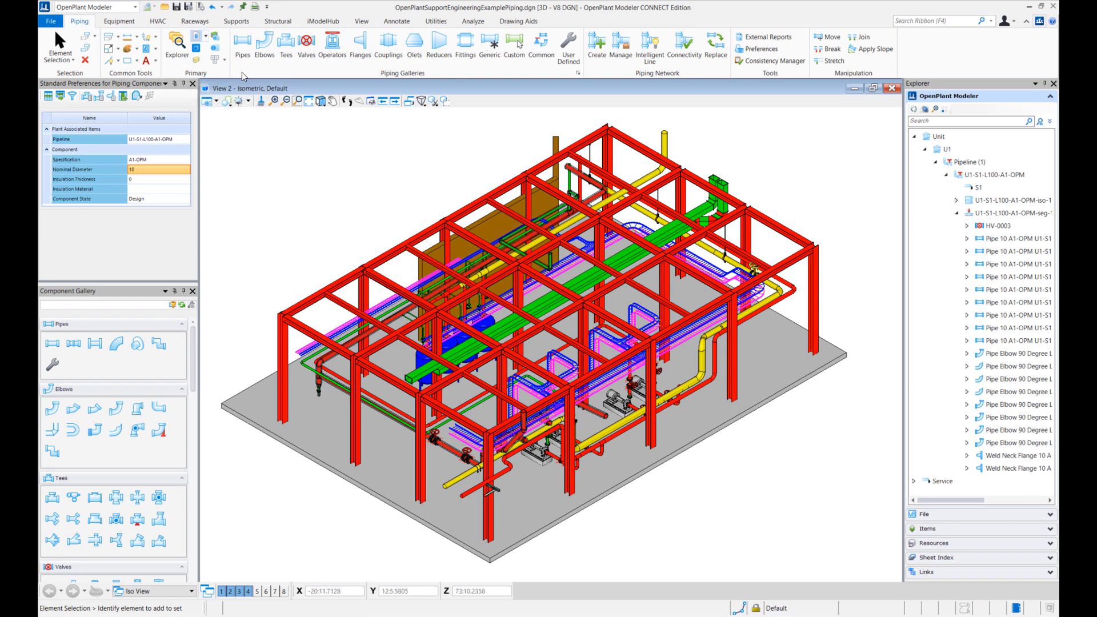
Turn off display of the Pro Steel, BRCM_Raceway, Support Model and US Piping Model references.
drag(983, 212, 827, 278)
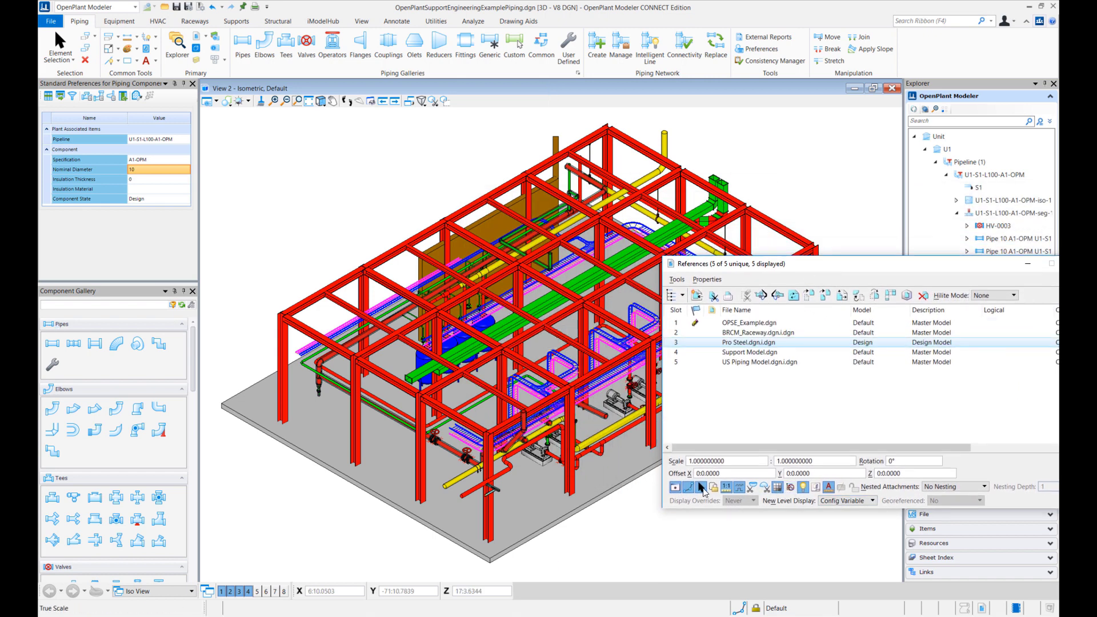
click(679, 490)
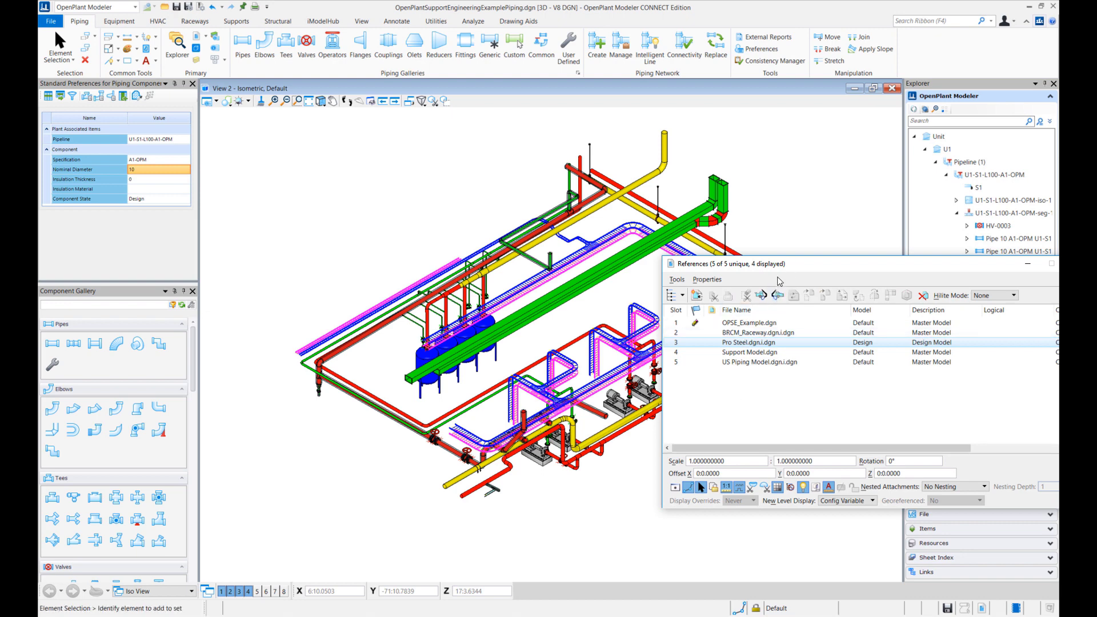
click(748, 332)
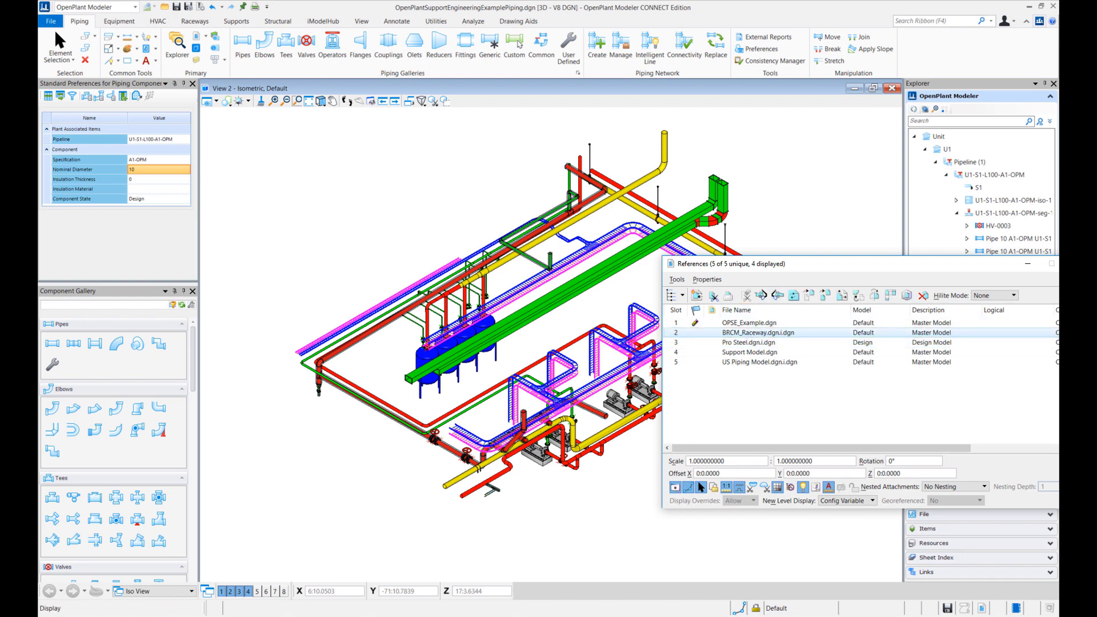
click(676, 488)
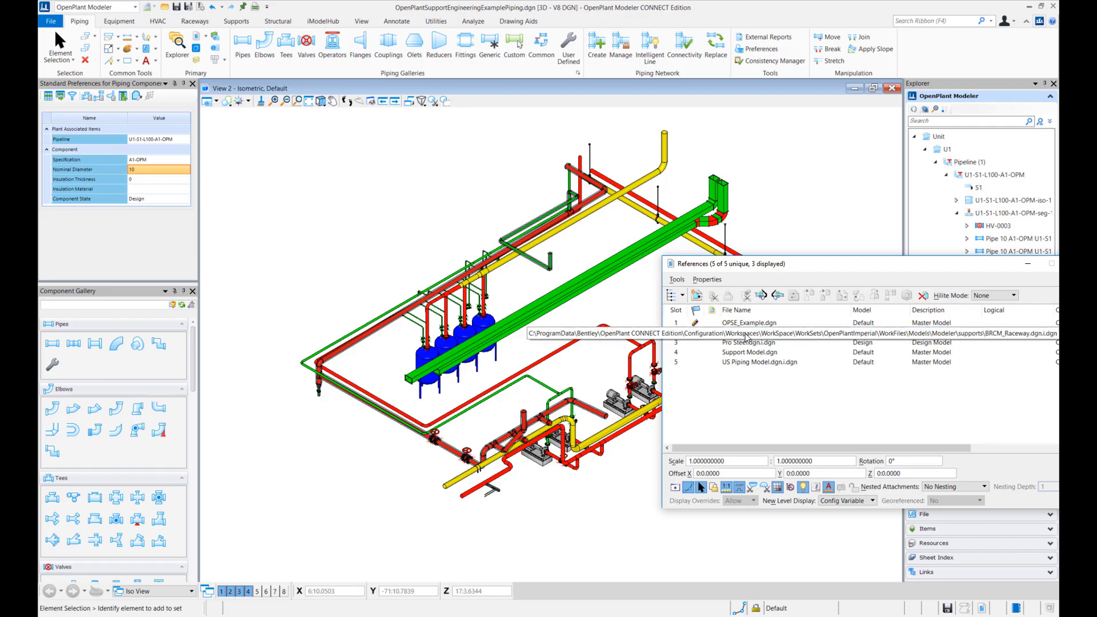
click(749, 352)
click(676, 487)
click(748, 362)
click(675, 487)
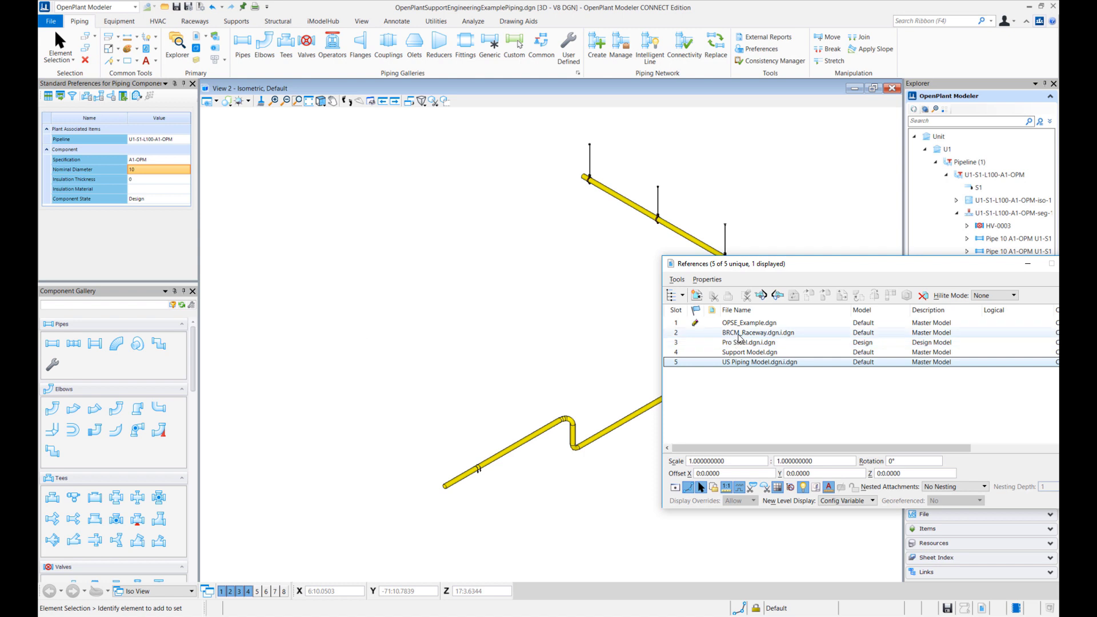
mouse_move(821, 272)
mouse_down()
mouse_move(787, 276)
mouse_move(830, 279)
mouse_up()
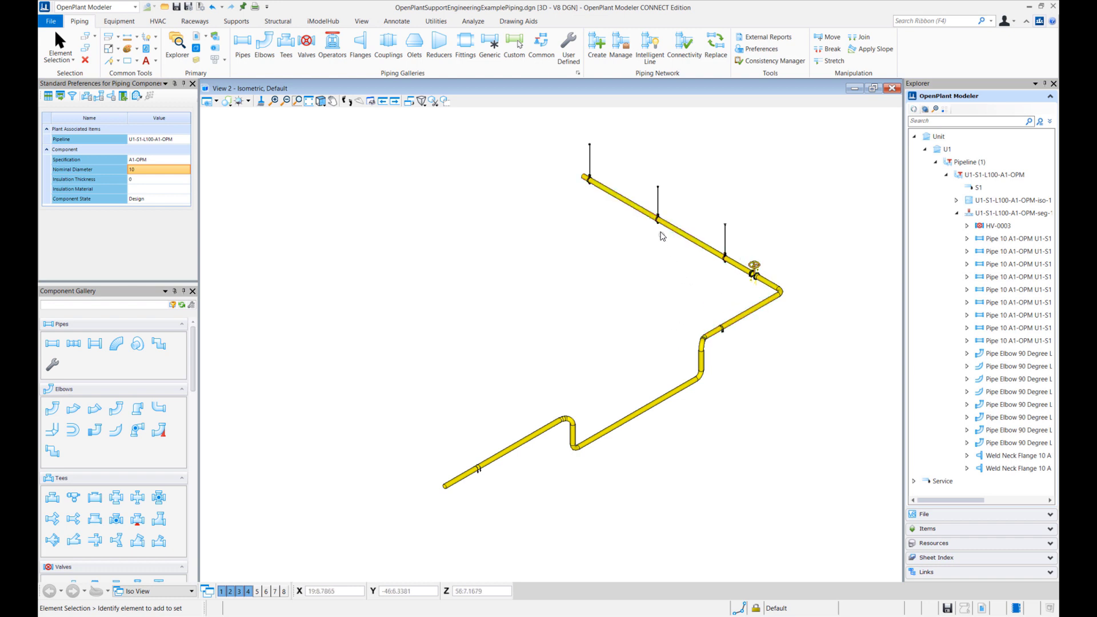
Zoom and pan along the upper run of the isolated yellow pipeline.
scroll(646, 221, up, 3)
middle_drag(531, 184, 559, 326)
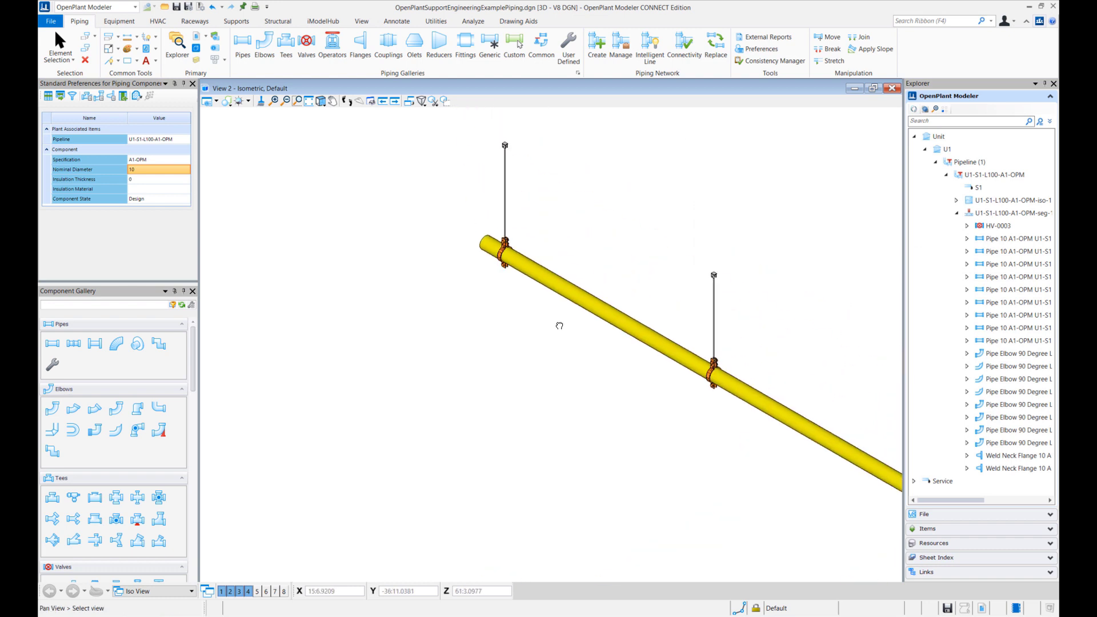
scroll(559, 326, down, 3)
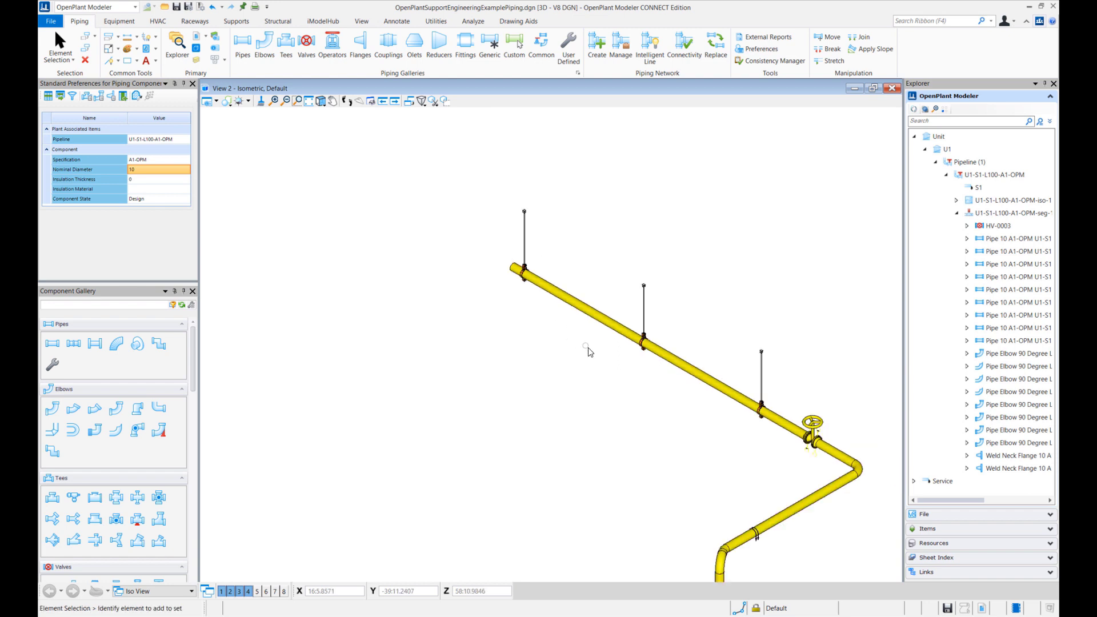
drag(587, 350, 575, 236)
mouse_move(528, 201)
mouse_down()
mouse_move(529, 211)
mouse_move(547, 192)
mouse_up()
key(Escape)
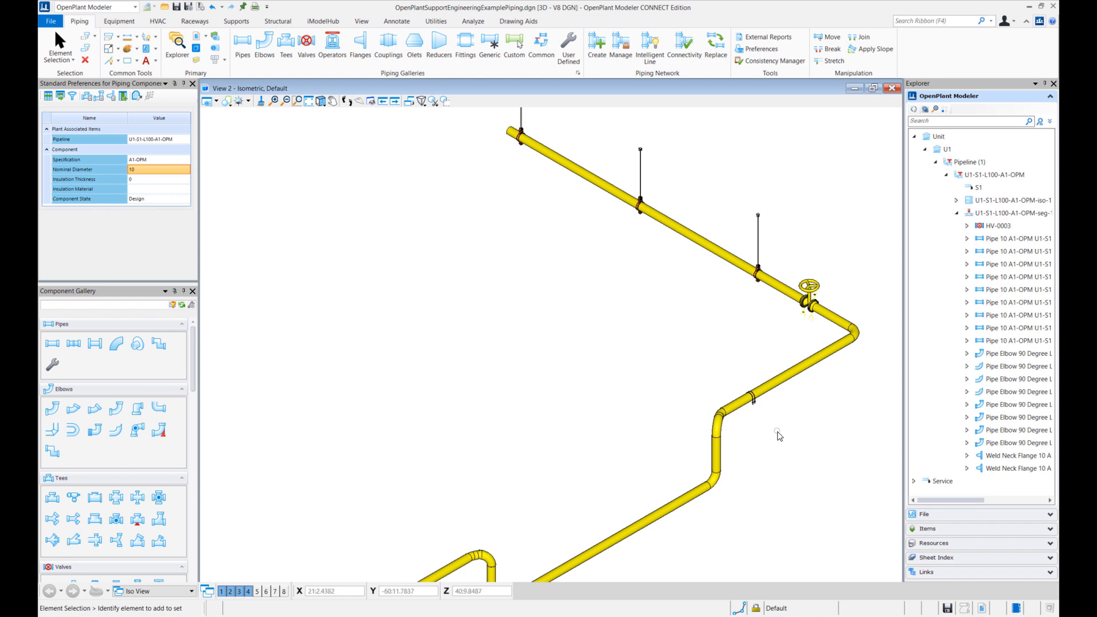
Inspect the lower pipe run, then bring up Pipeline Manager listing U1-S1-L100-A1-OPM.
scroll(776, 436, up, 3)
scroll(712, 392, down, 3)
middle_drag(588, 392, 661, 326)
scroll(661, 325, down, 4)
key(Escape)
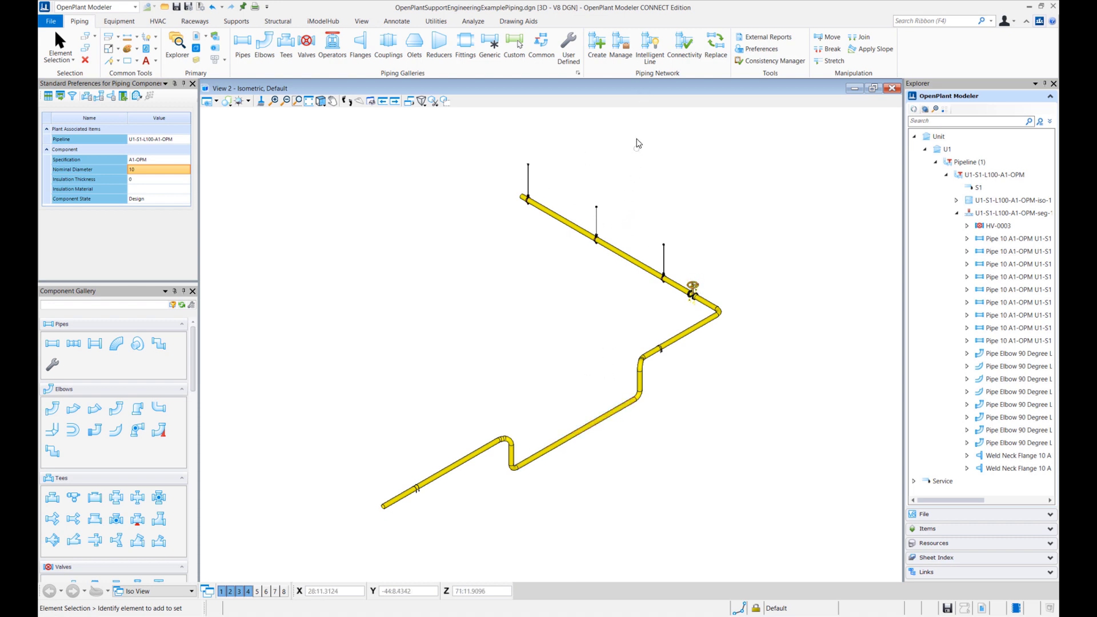
click(616, 52)
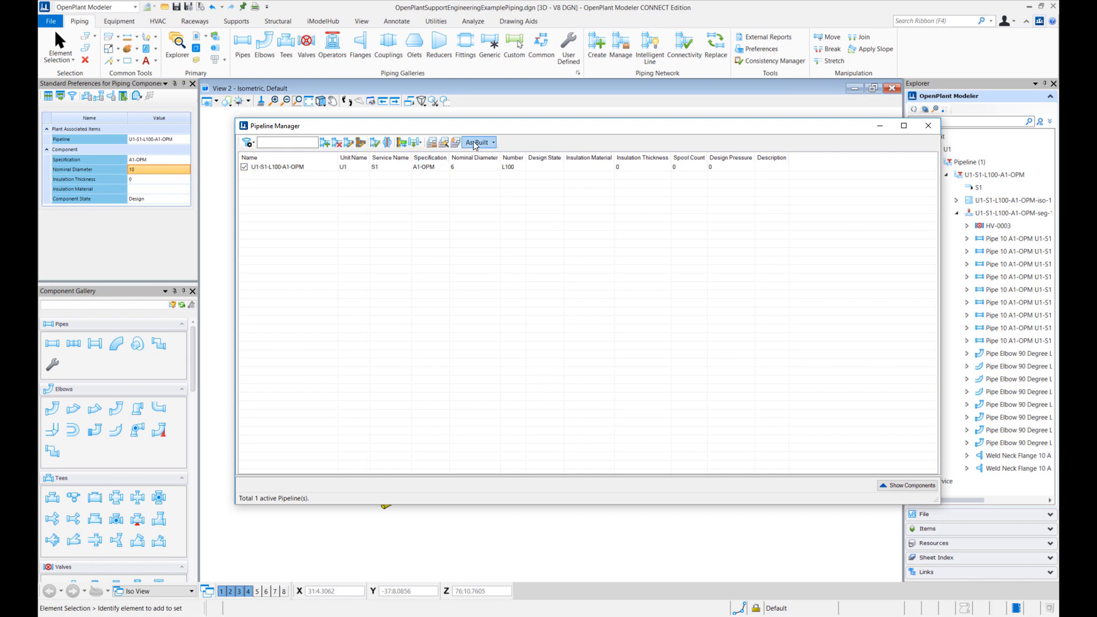
Generate the As-Built iso for U1-S1-L100-A1-OPM and open U1-S1-L100-A1-OPM-iso-1.dgn.
click(456, 143)
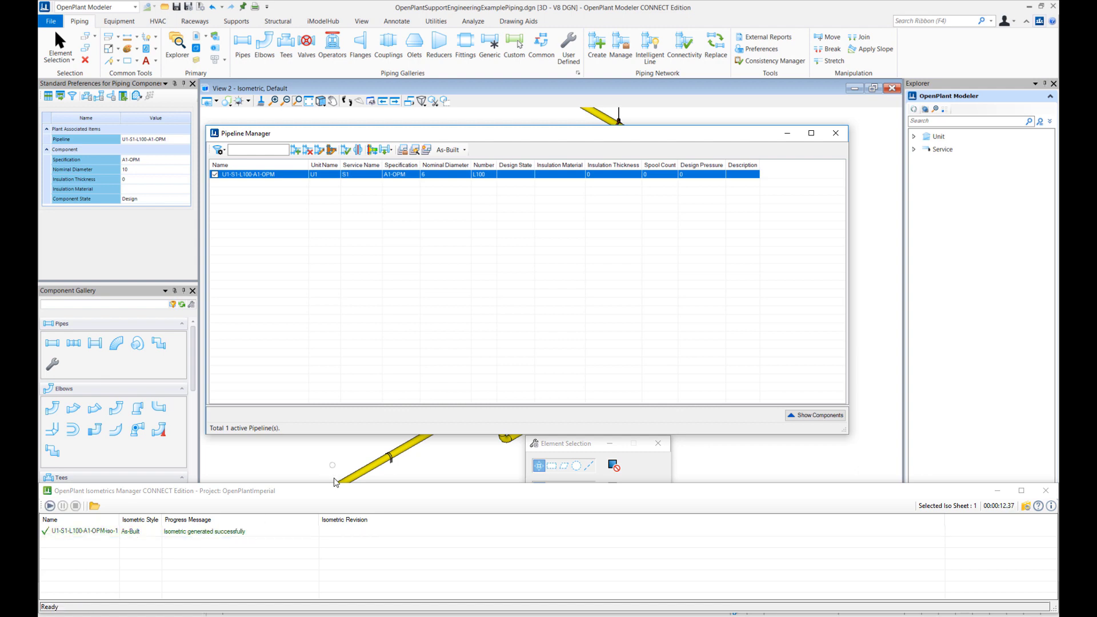
click(251, 530)
right_click(252, 531)
click(284, 541)
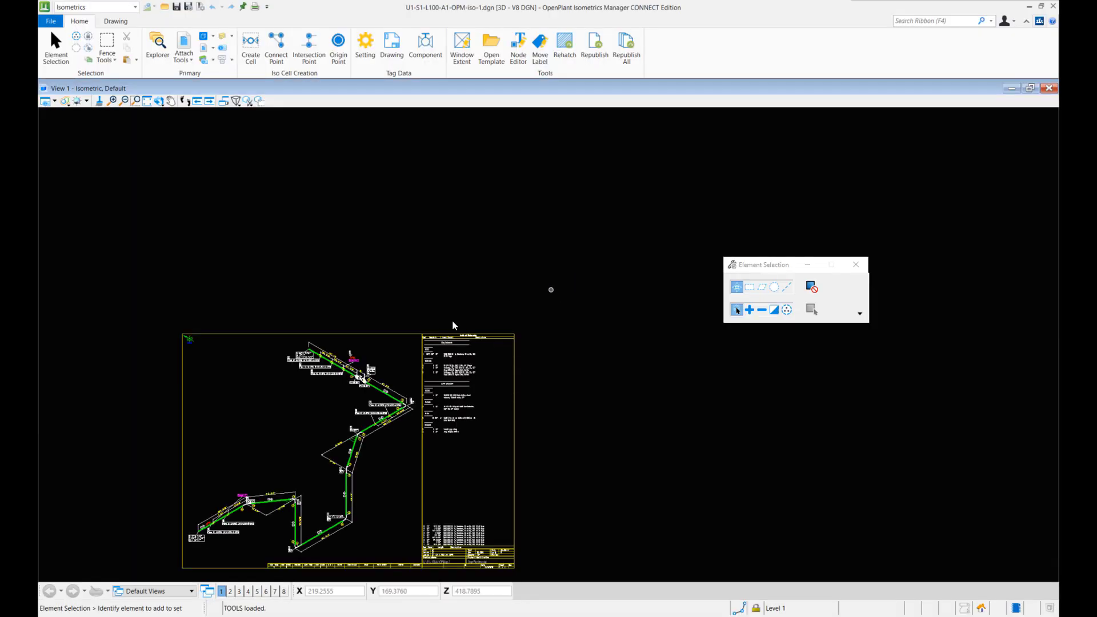
scroll(454, 325, up, 5)
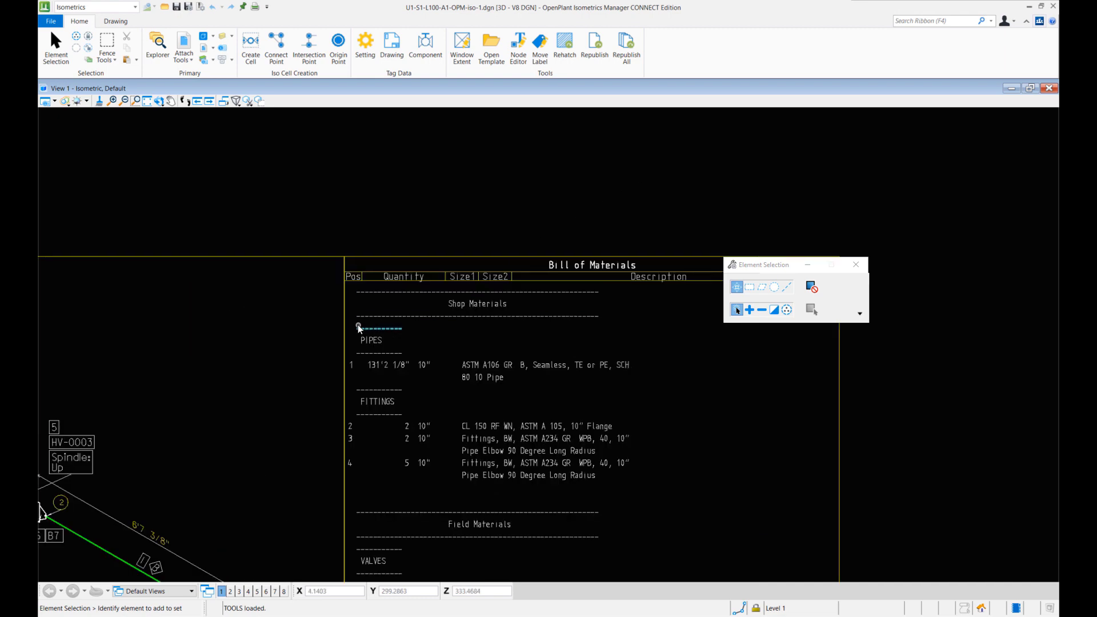
mouse_move(304, 335)
middle_down()
mouse_move(400, 240)
mouse_move(511, 168)
mouse_move(355, 192)
mouse_move(532, 208)
middle_up()
right_click(392, 229)
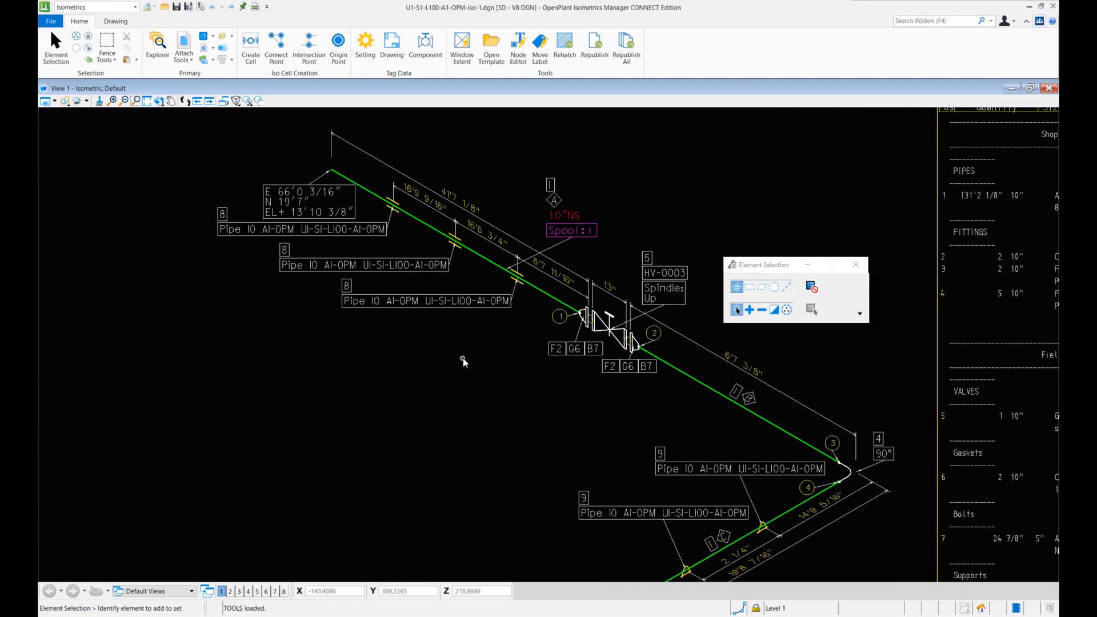
middle_drag(463, 358, 485, 154)
middle_drag(485, 331, 778, 201)
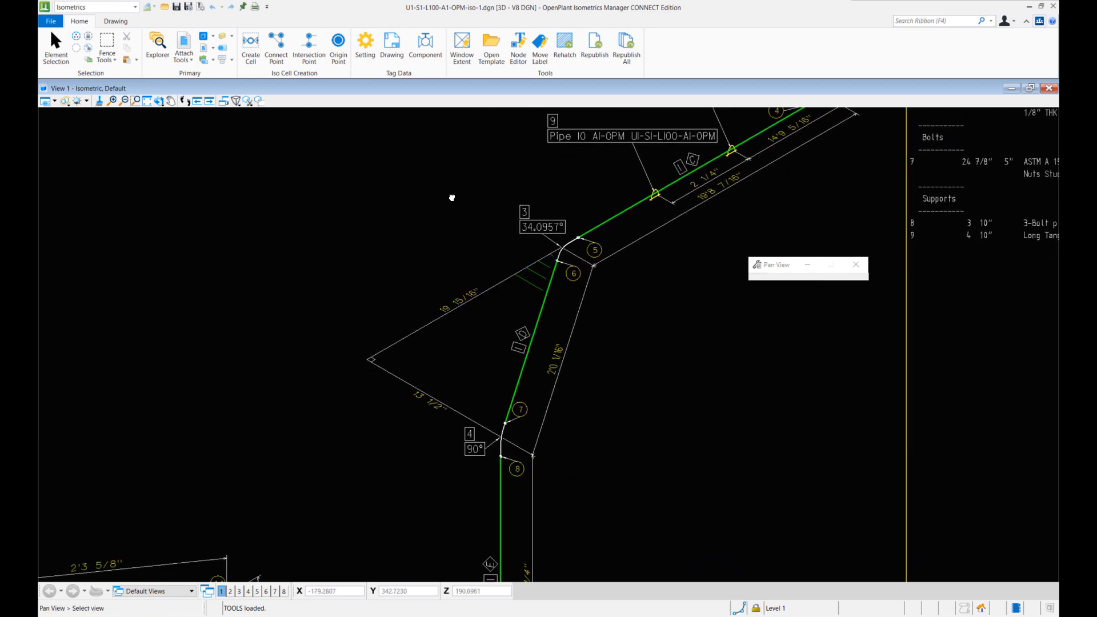
mouse_move(457, 169)
middle_down()
mouse_move(689, 200)
mouse_move(635, 228)
mouse_move(628, 260)
middle_up()
scroll(654, 215, down, 2)
scroll(619, 222, up, 2)
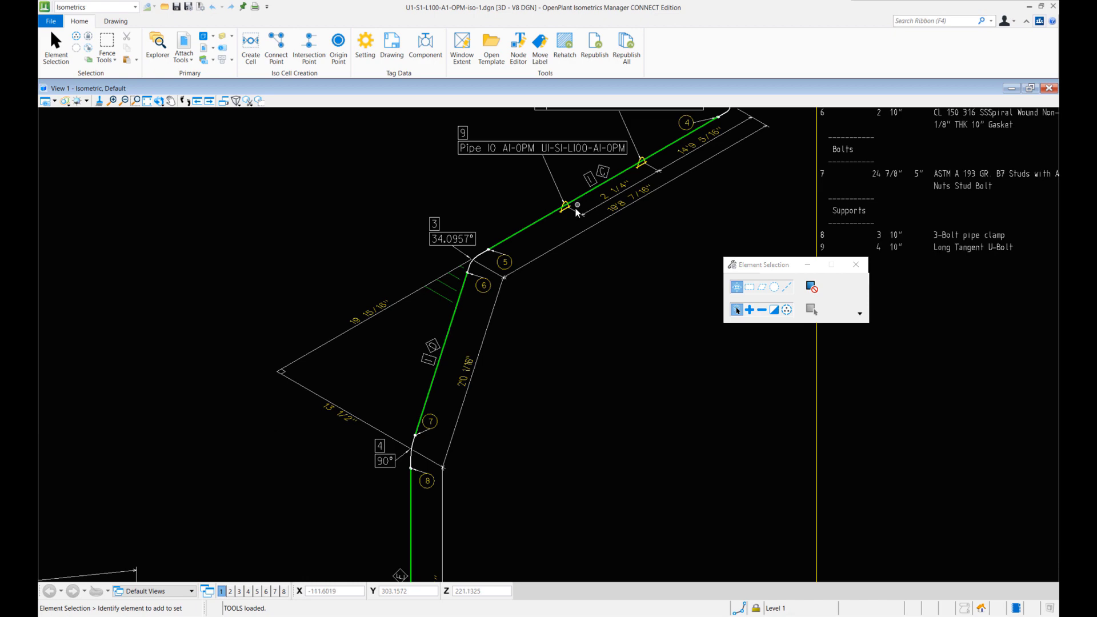
middle_drag(606, 316, 609, 201)
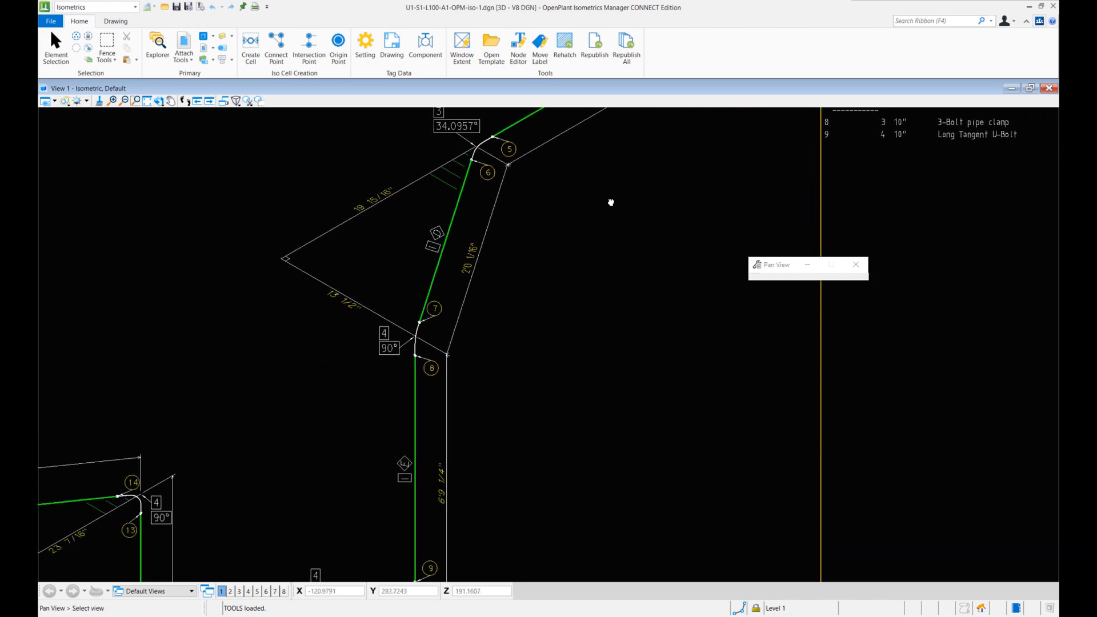
middle_drag(541, 340, 612, 179)
middle_drag(582, 338, 737, 259)
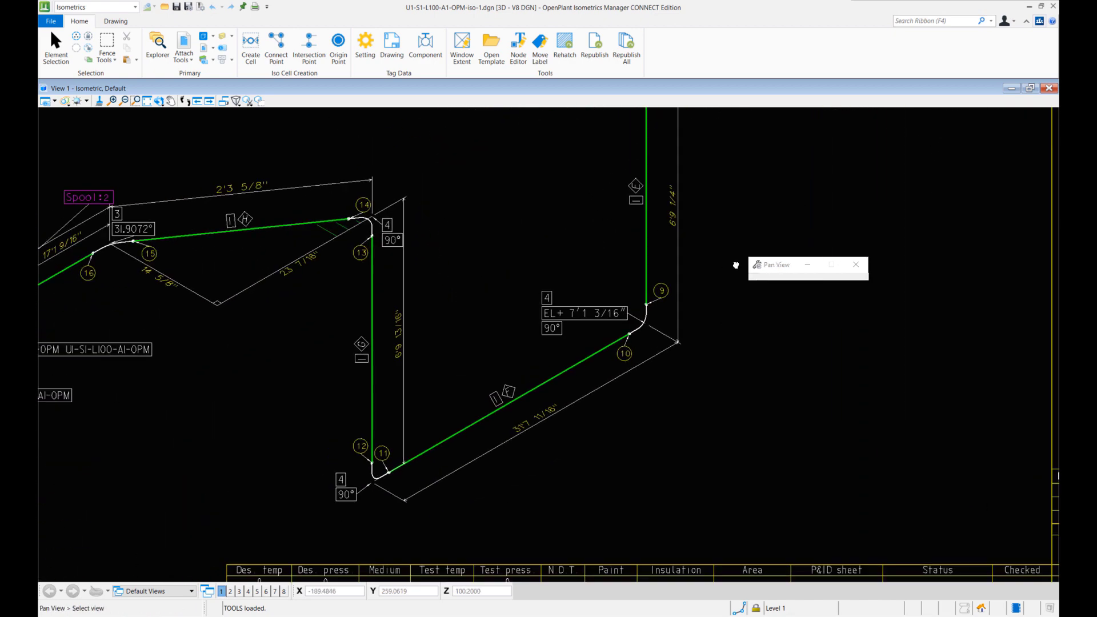
middle_drag(145, 322, 396, 272)
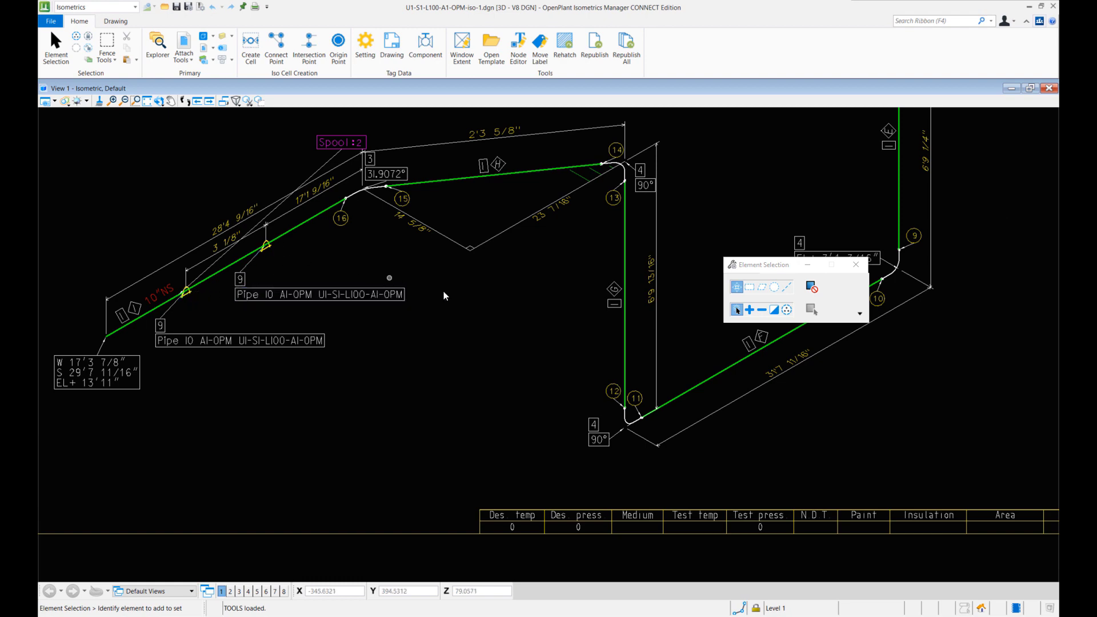
middle_drag(894, 377, 338, 448)
middle_drag(509, 350, 271, 257)
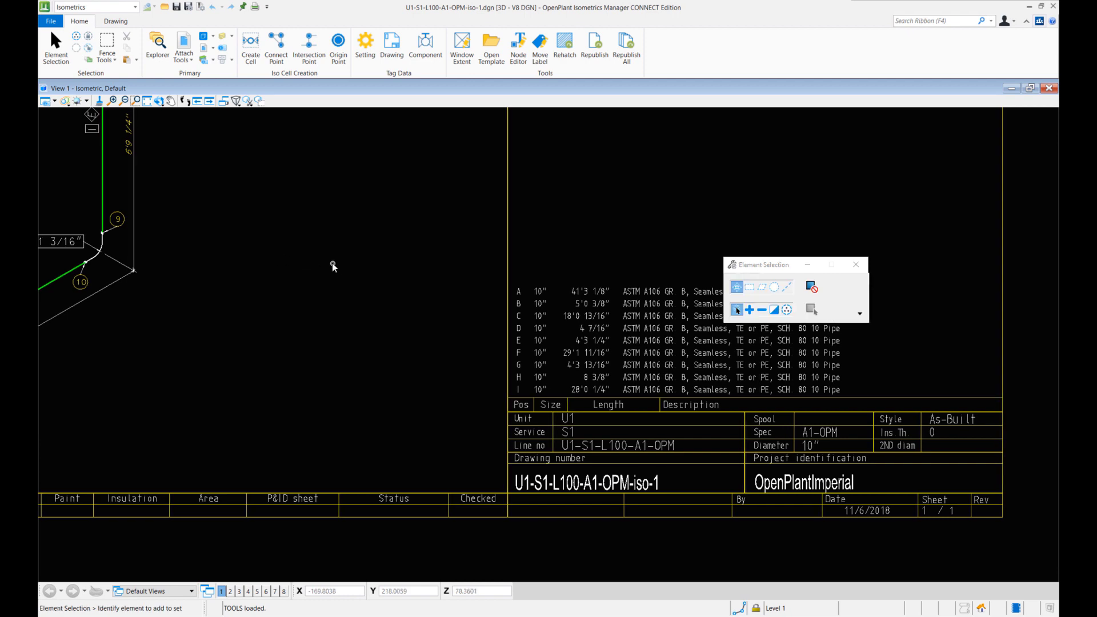
scroll(331, 263, down, 2)
middle_drag(462, 200, 472, 367)
mouse_move(482, 227)
middle_down()
mouse_move(489, 318)
mouse_move(762, 361)
middle_up()
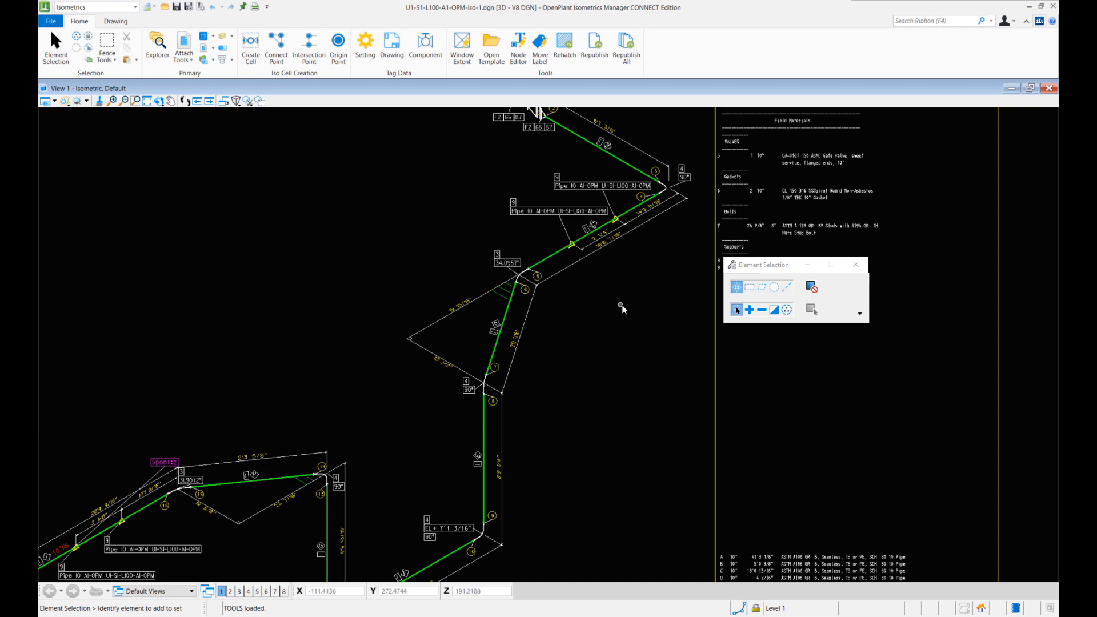
scroll(622, 309, down, 2)
scroll(451, 304, down, 1)
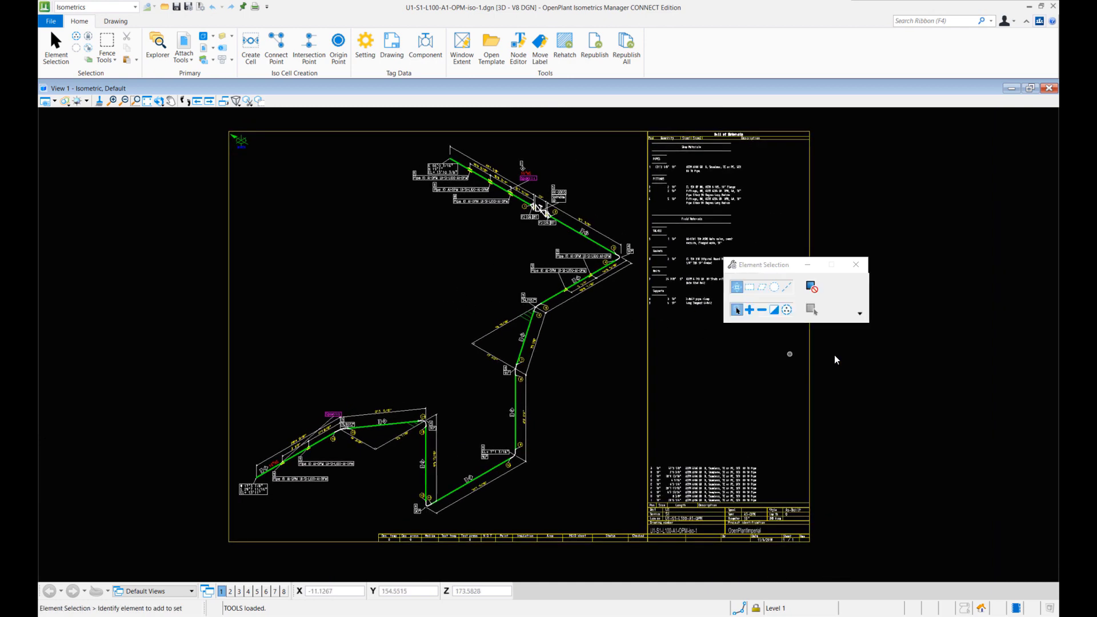